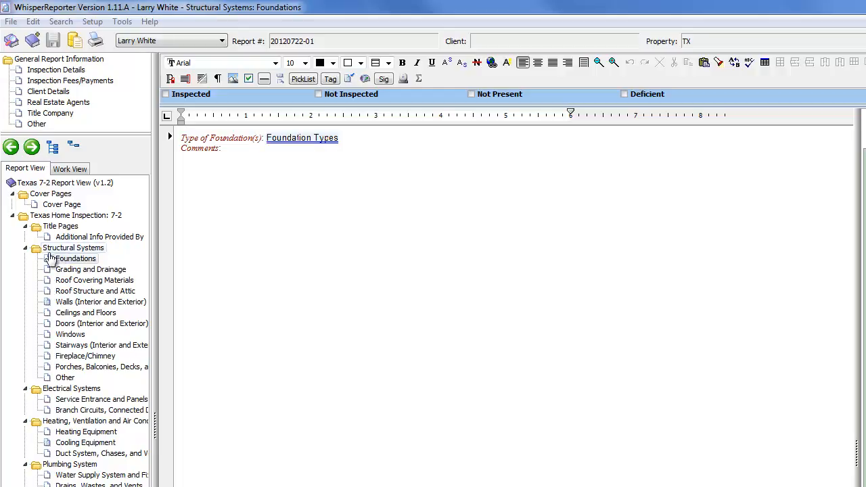
Step: Review the choices of the Foundation Types picklist and its Picklist Manager settings, closing the manager without changes
click(317, 137)
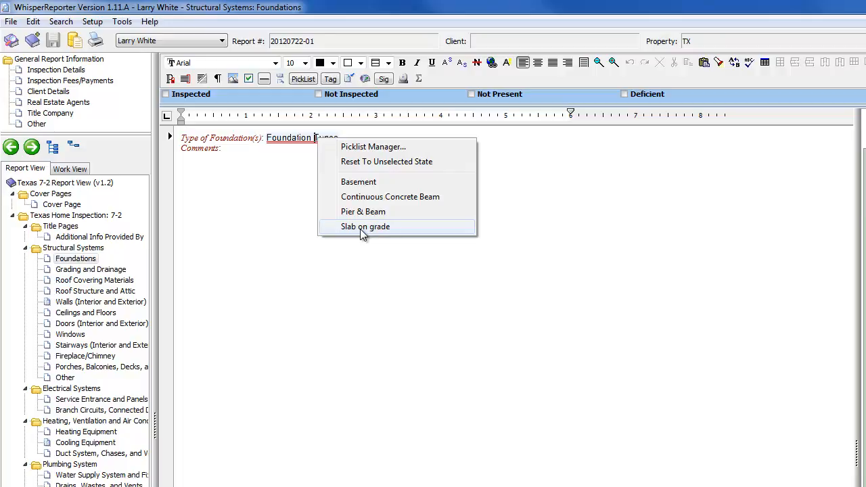
click(305, 152)
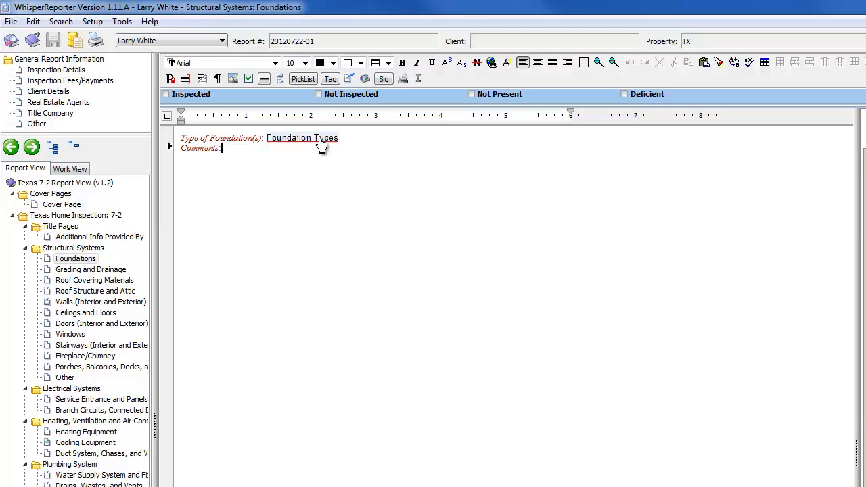
click(327, 146)
click(301, 138)
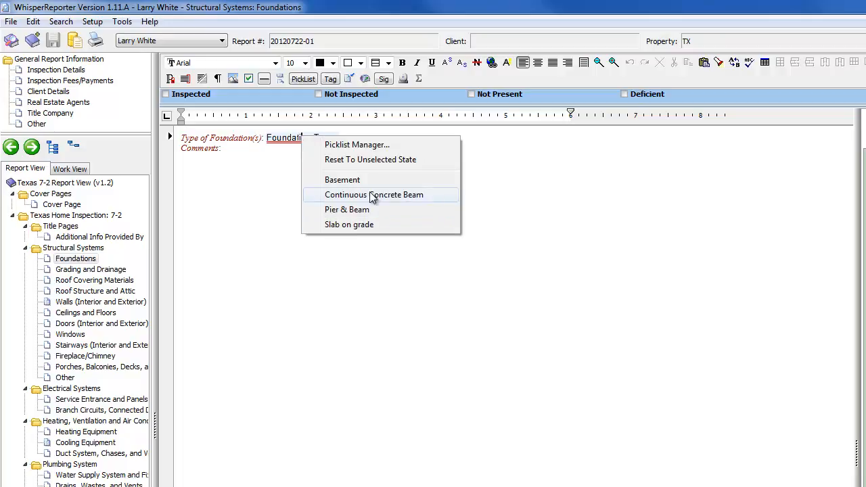
click(371, 146)
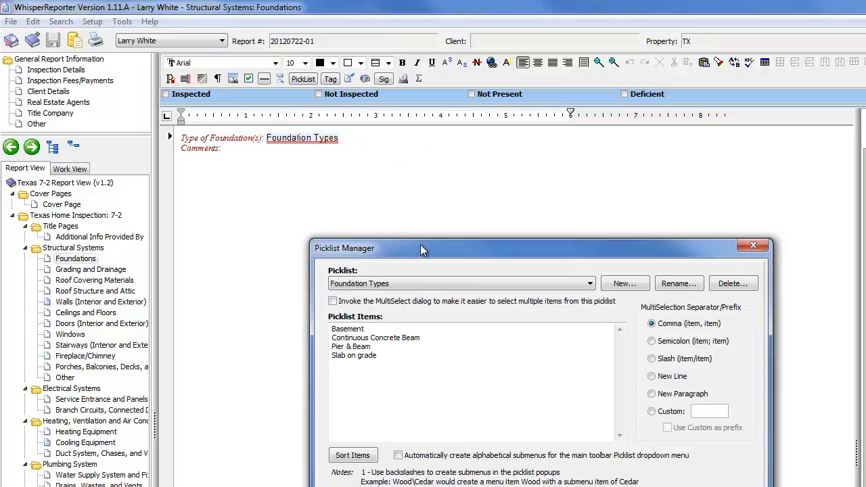
drag(420, 251, 391, 153)
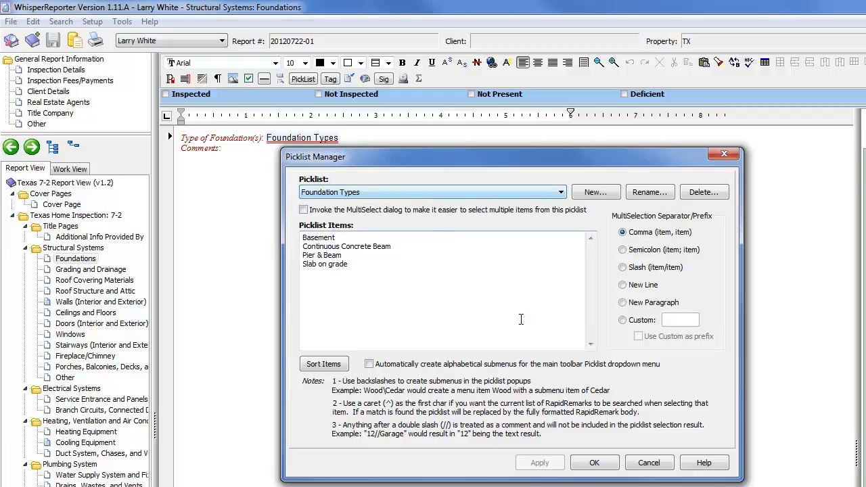
click(648, 463)
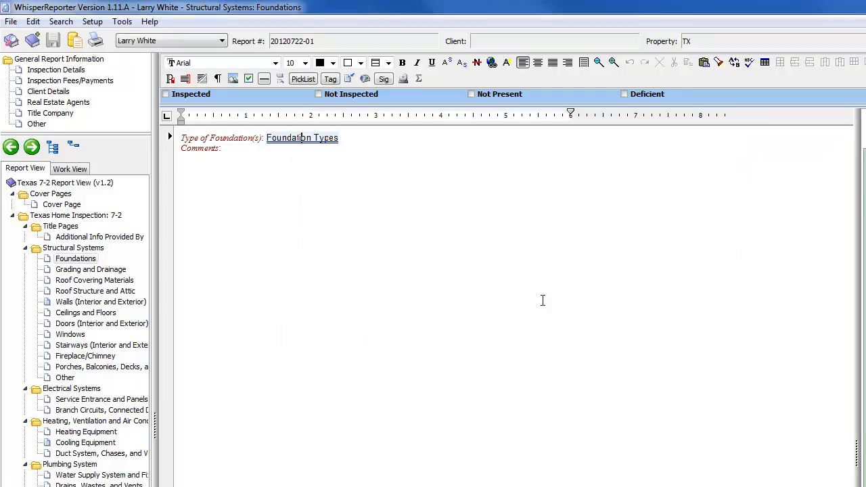
Step: Add the item "Test Entry" to the end of the Foundation Types picklist in the Picklist Manager
click(122, 23)
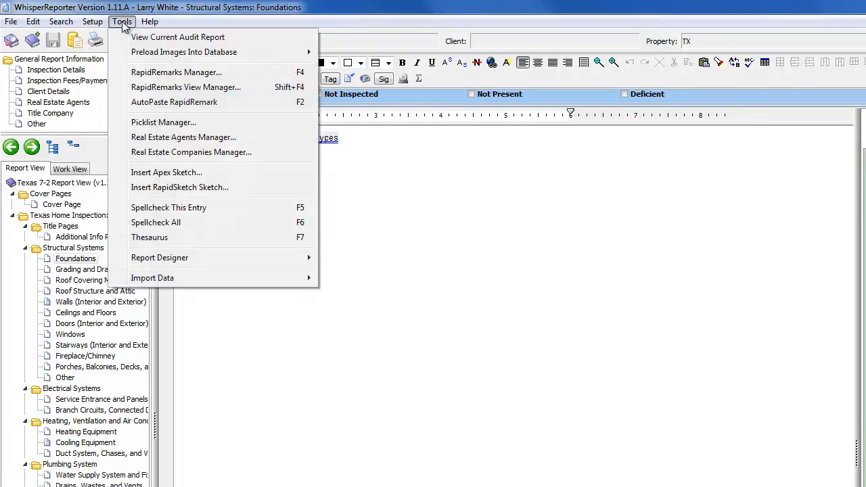
click(165, 123)
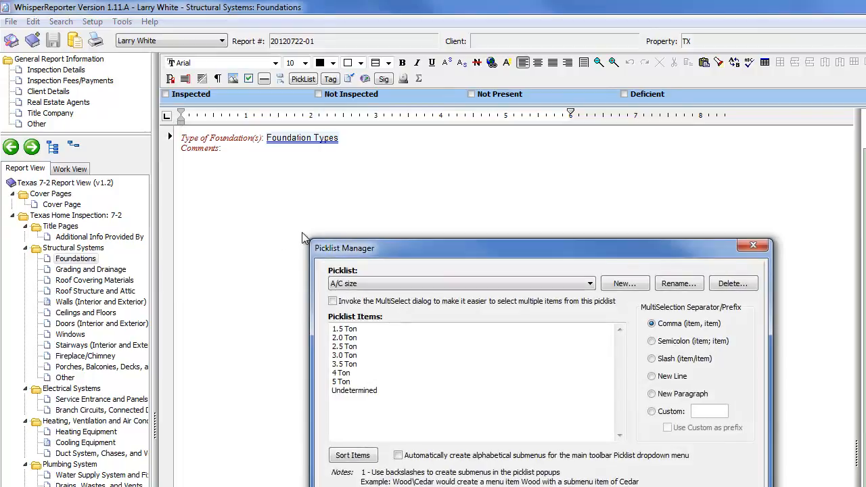
click(590, 284)
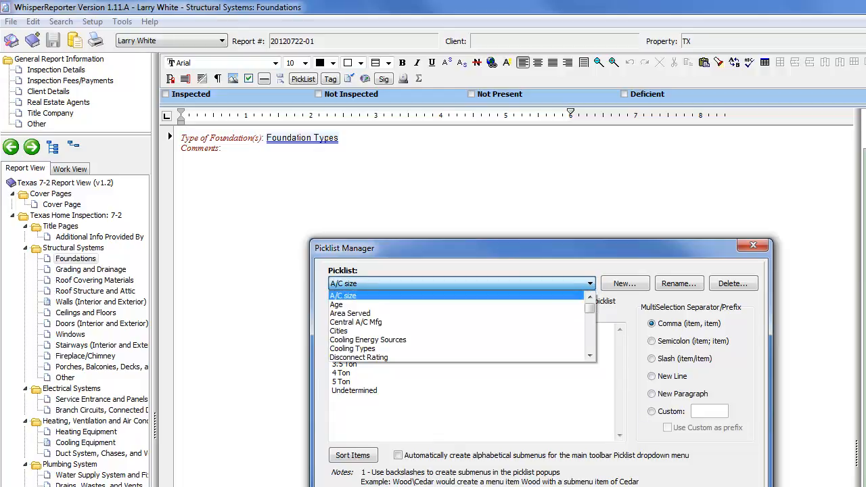
click(589, 355)
click(590, 355)
click(589, 355)
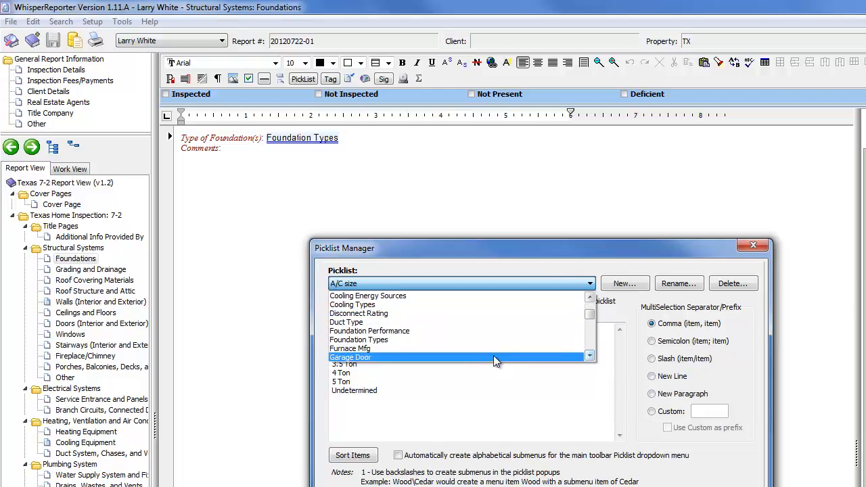
click(392, 340)
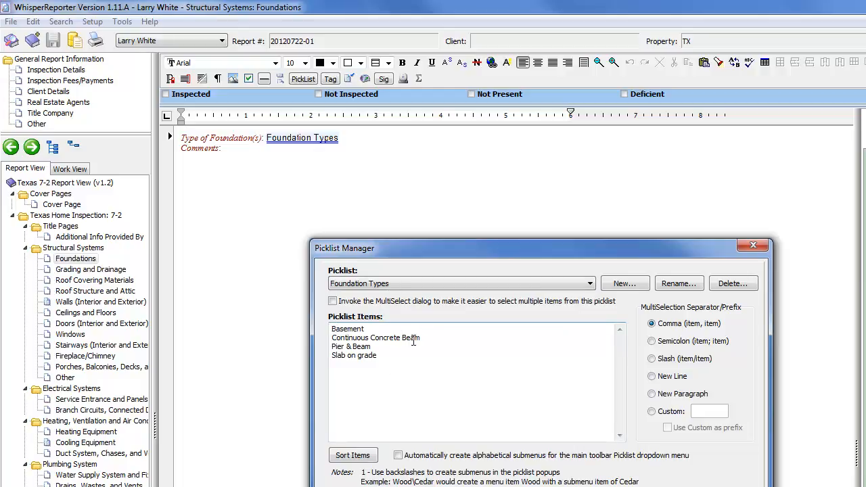
click(400, 357)
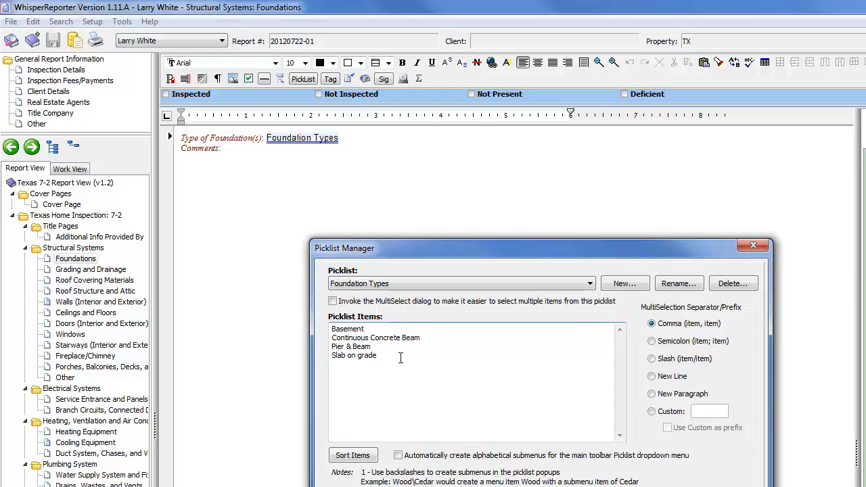
text(Test Entry)
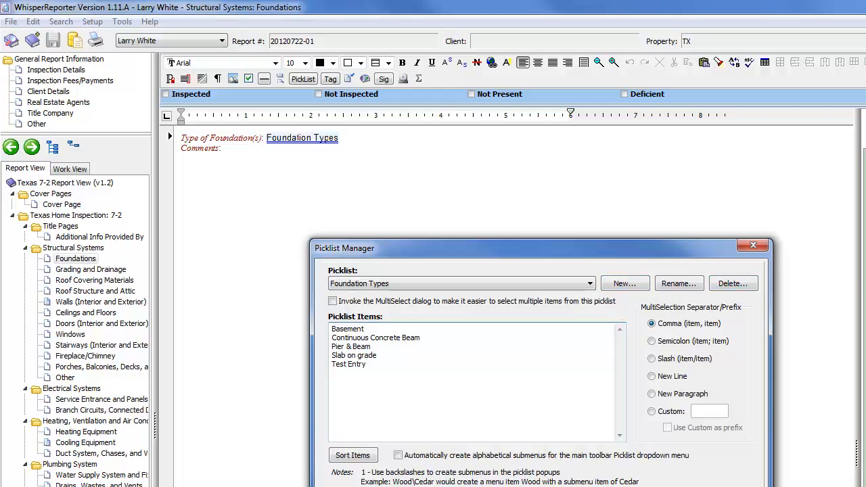
key(Escape)
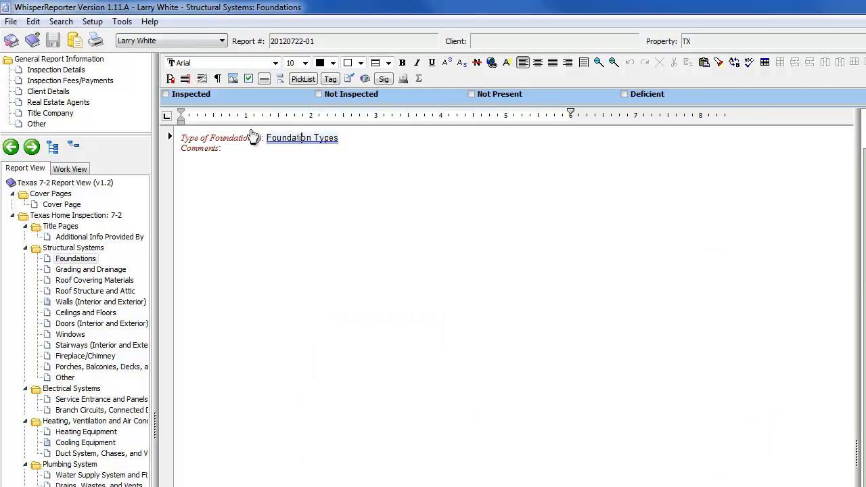
Step: Choose Basement as the type of foundation, replace it with Slab on grade, and append Pier & Beam
click(294, 137)
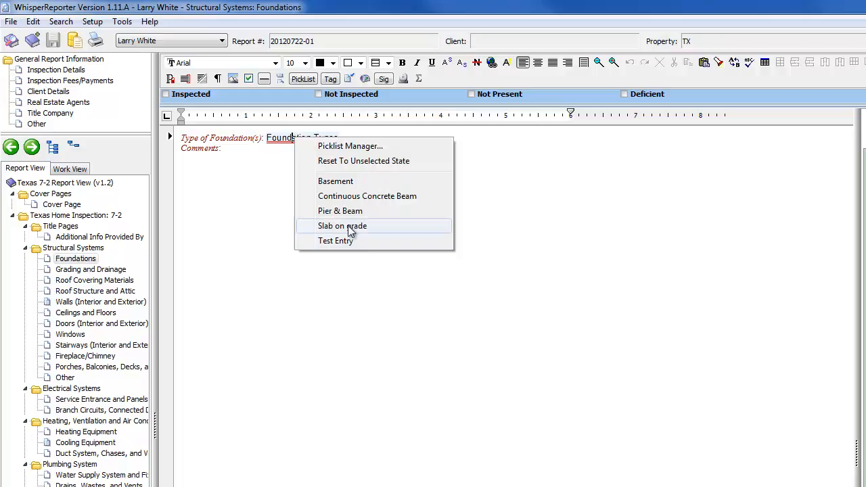
click(337, 183)
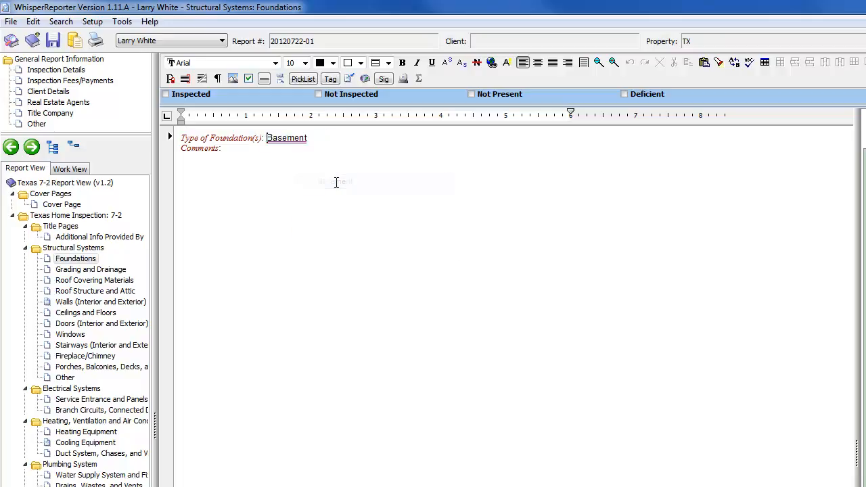
click(289, 139)
click(341, 228)
click(289, 140)
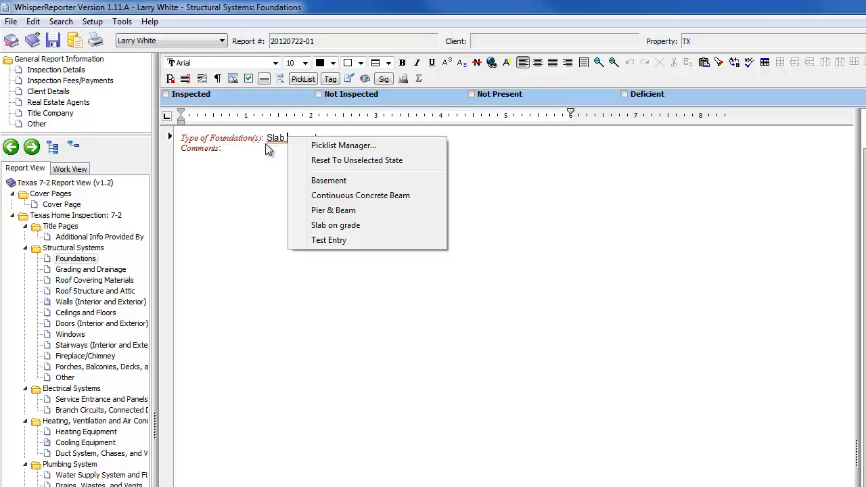
click(336, 211)
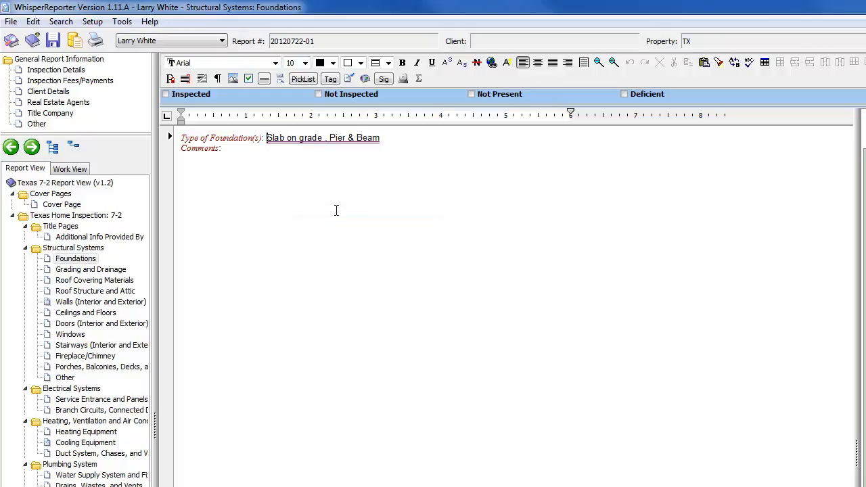
Step: Turn on the MultiSelect dialog for the Foundation Types picklist and save the setting
click(328, 144)
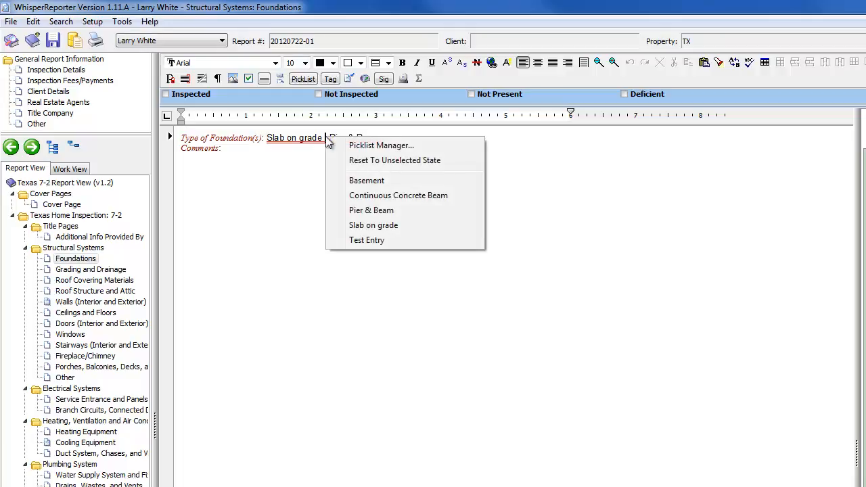
click(374, 146)
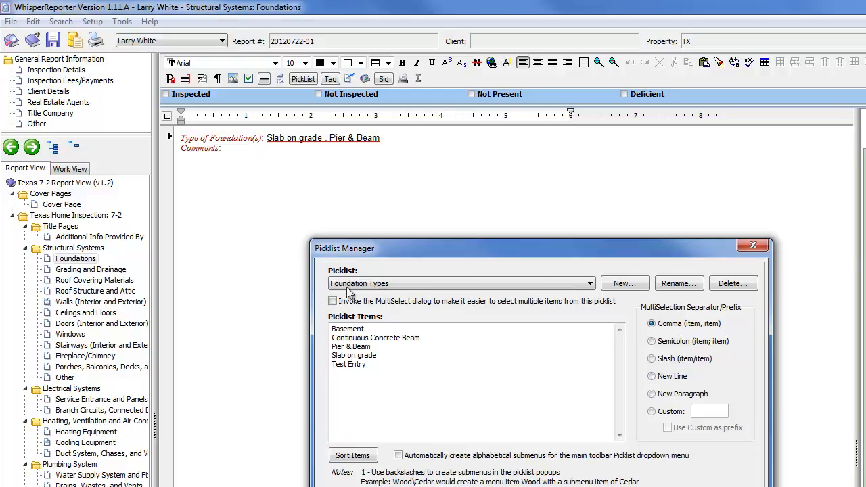
click(332, 301)
click(519, 485)
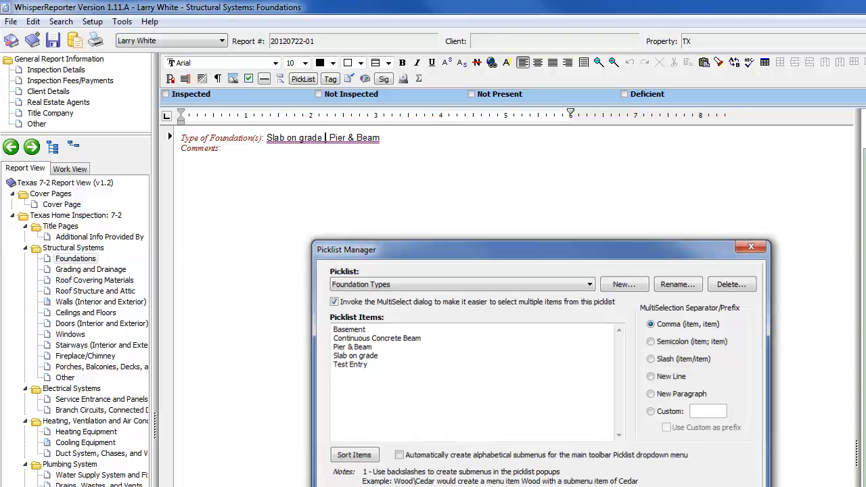
Step: Replace the foundation type selection with Basement, Continuous Concrete Beam and Pier & Beam, separated by commas
click(309, 140)
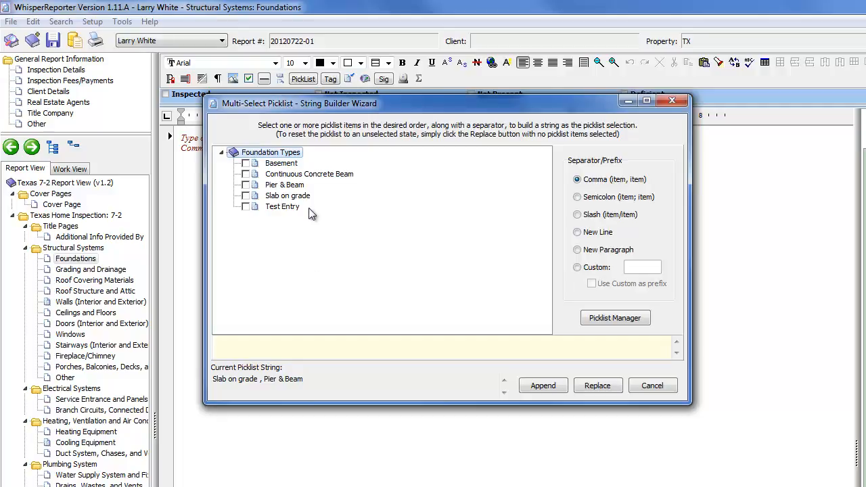
click(245, 164)
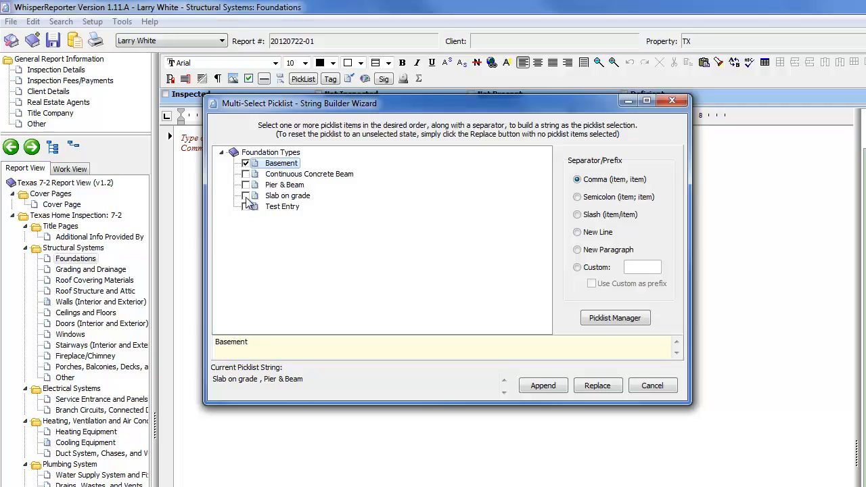
click(246, 175)
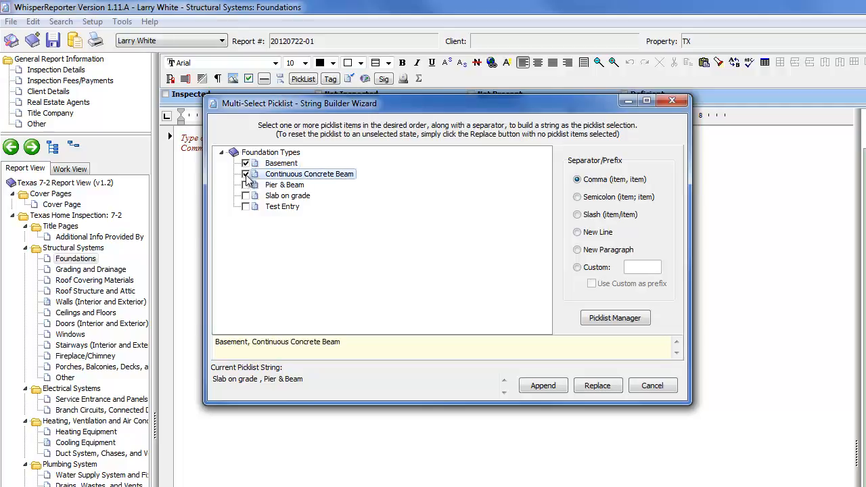
click(247, 187)
click(246, 186)
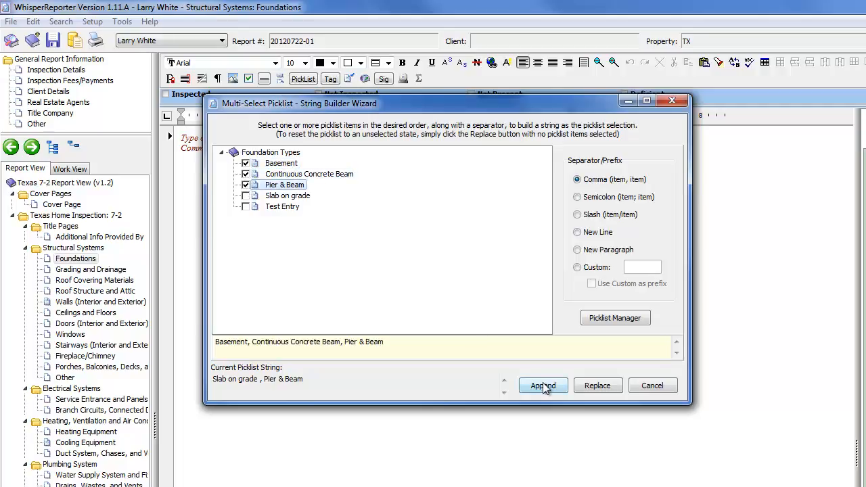
click(582, 384)
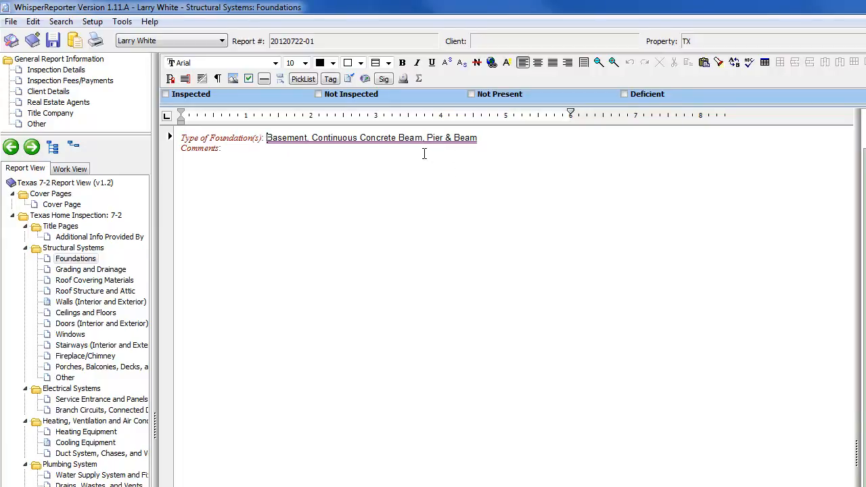
click(305, 169)
Step: Preview the printed report, check the Foundations entry under Structural Systems, and close the preview without printing
click(96, 40)
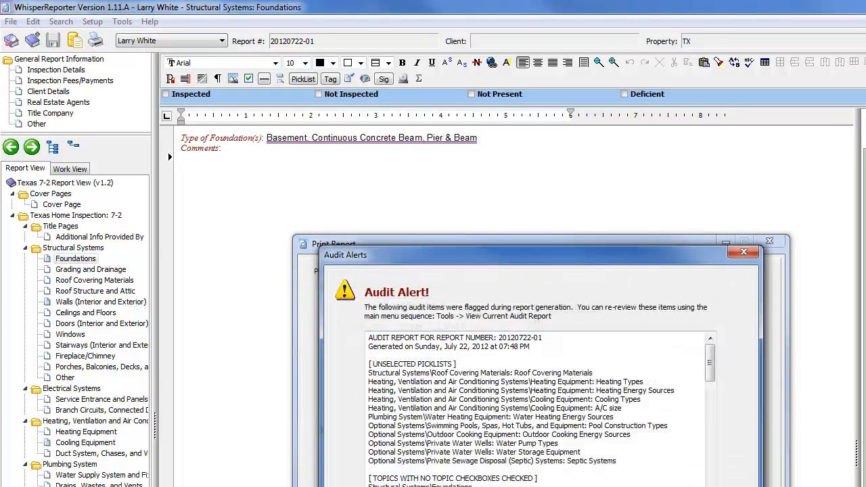
key(Return)
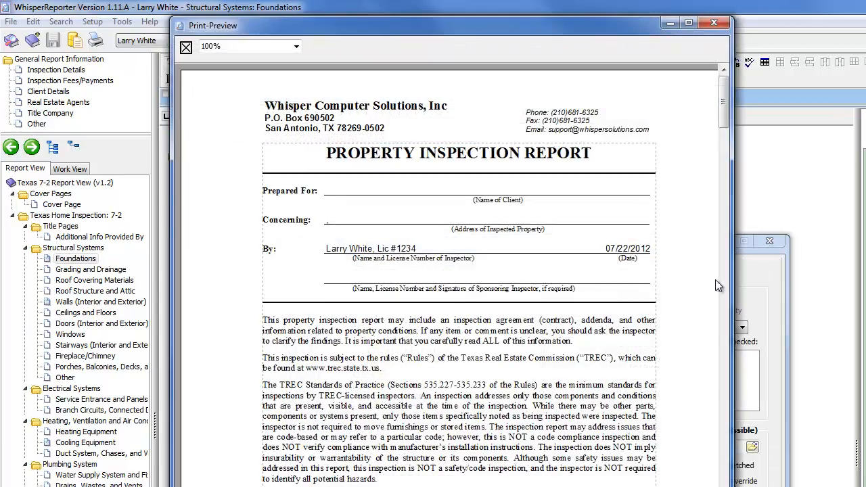
drag(723, 98, 729, 254)
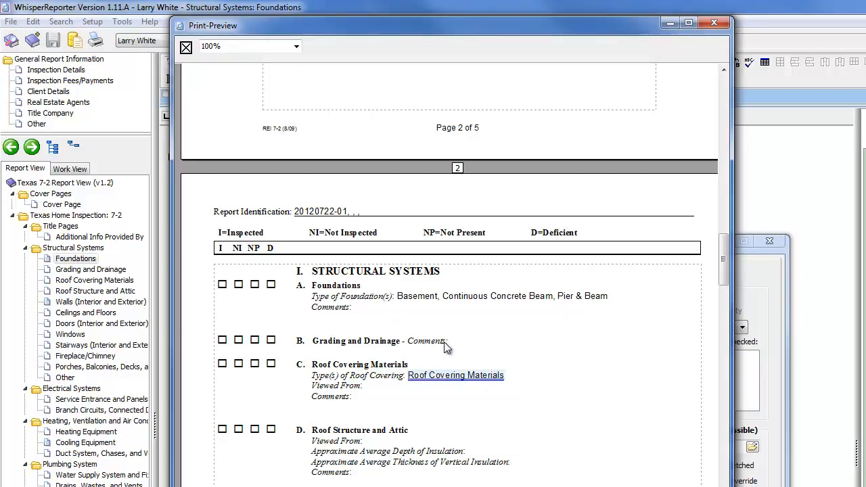
click(186, 51)
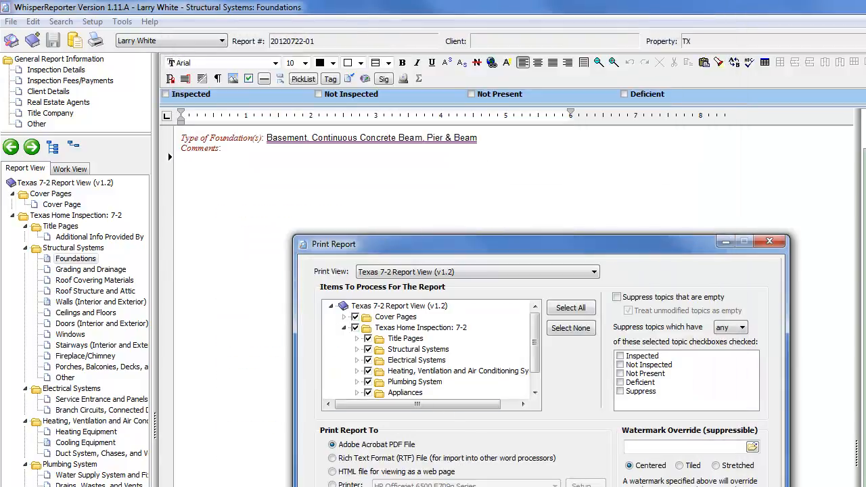
key(Escape)
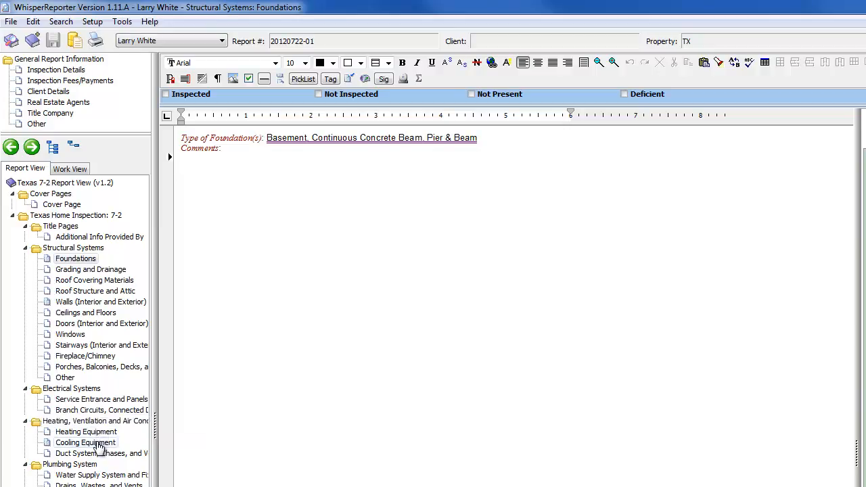
Step: Set the A/C size to 3.0 Ton in the Cooling Equipment topic
click(97, 443)
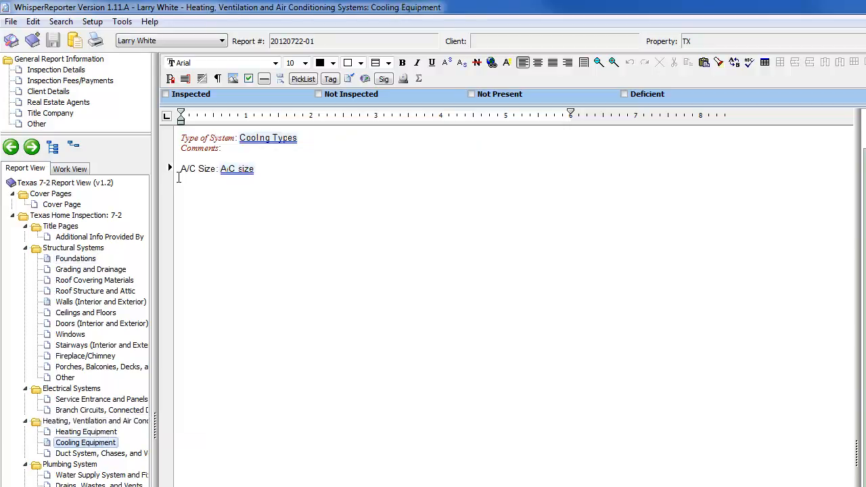
click(246, 173)
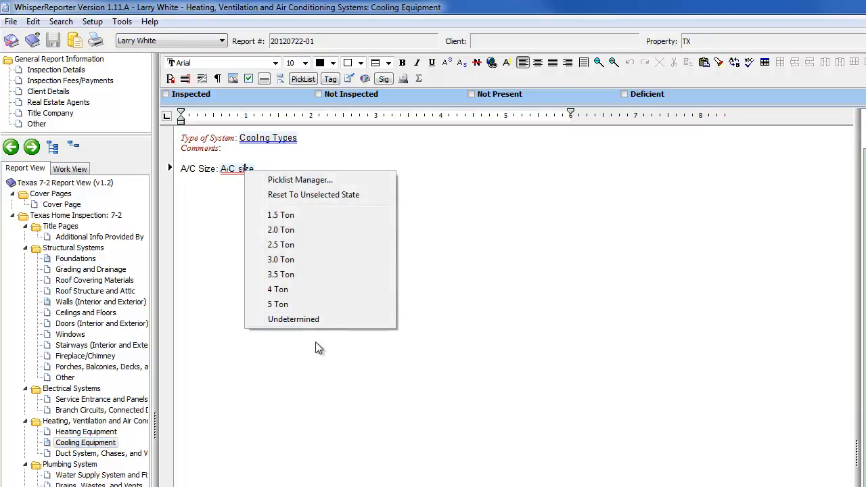
click(294, 260)
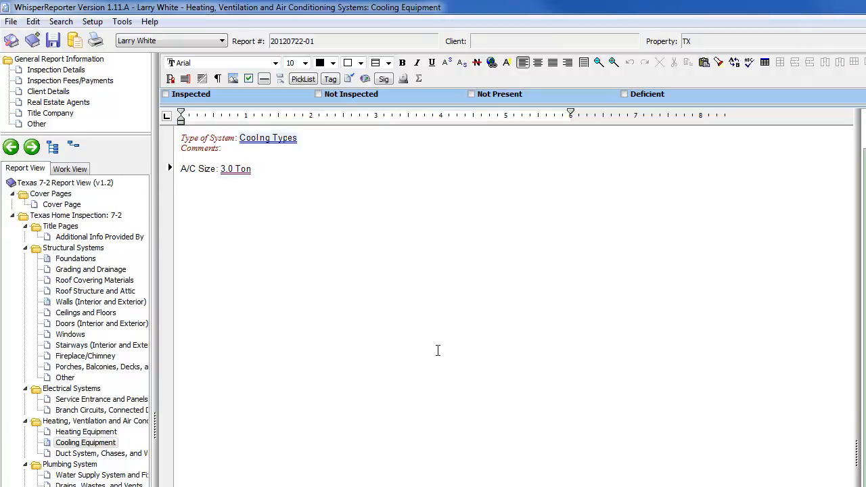
Step: Set the type of system in the Cooling Equipment topic to Central - Air Conditioner
click(293, 140)
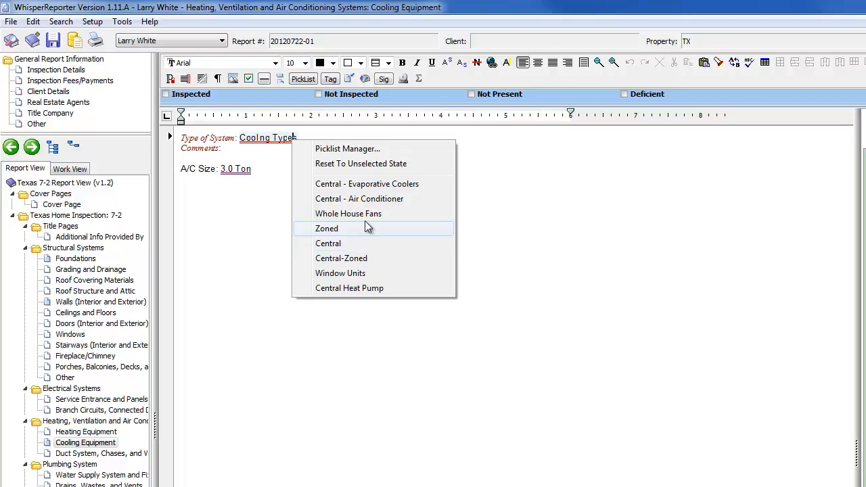
click(377, 200)
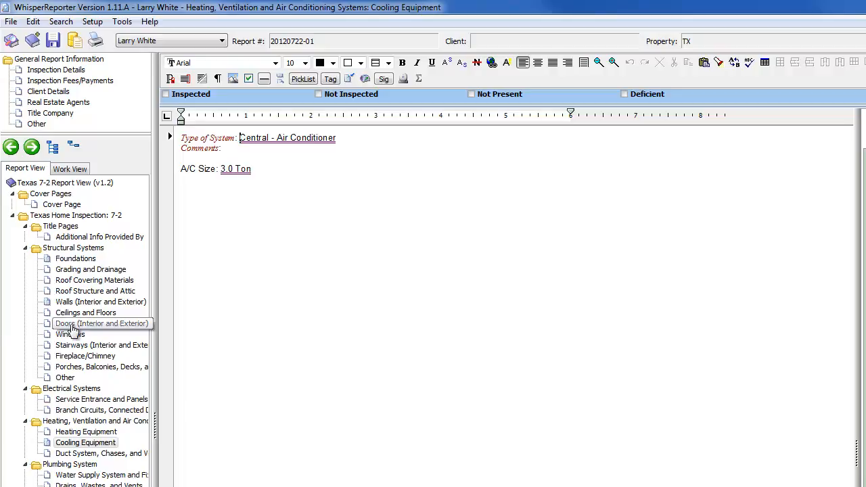
Step: Open the Walls (Interior and Exterior) topic and create a new picklist named Direction with the comma separator
click(74, 304)
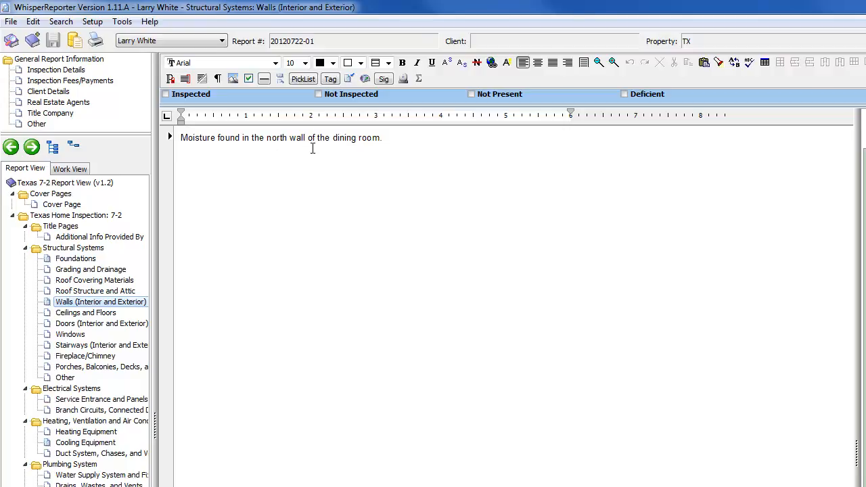
click(92, 21)
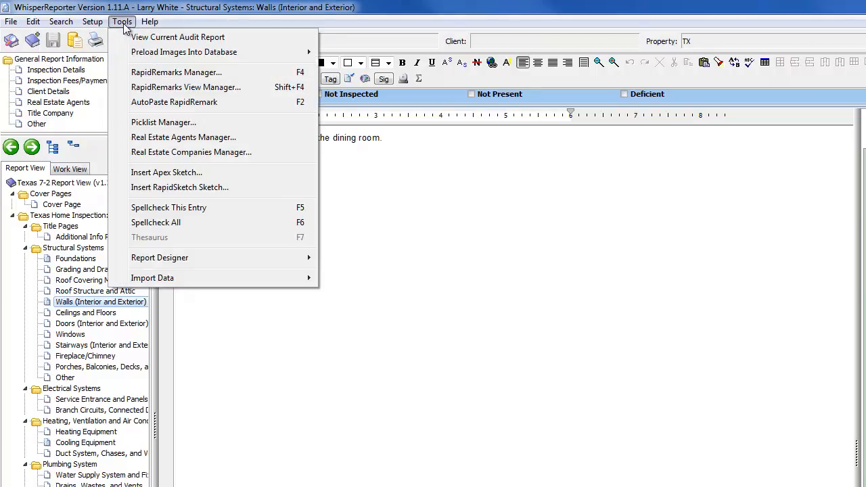
click(165, 122)
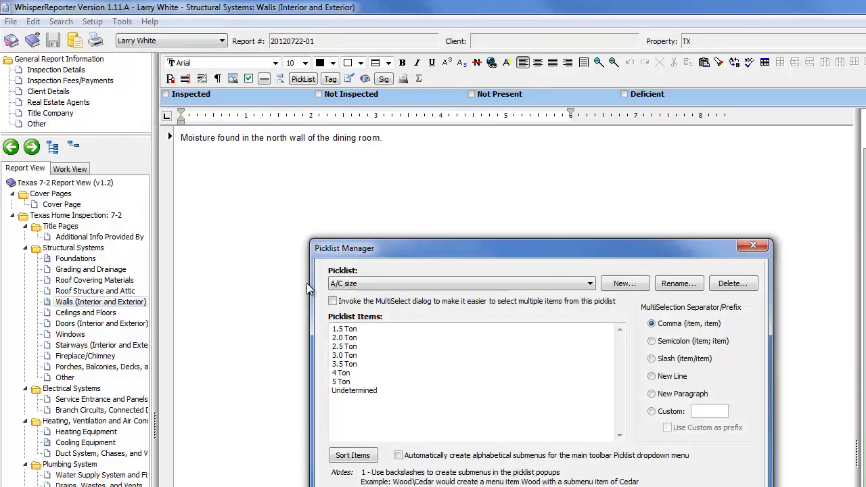
click(613, 285)
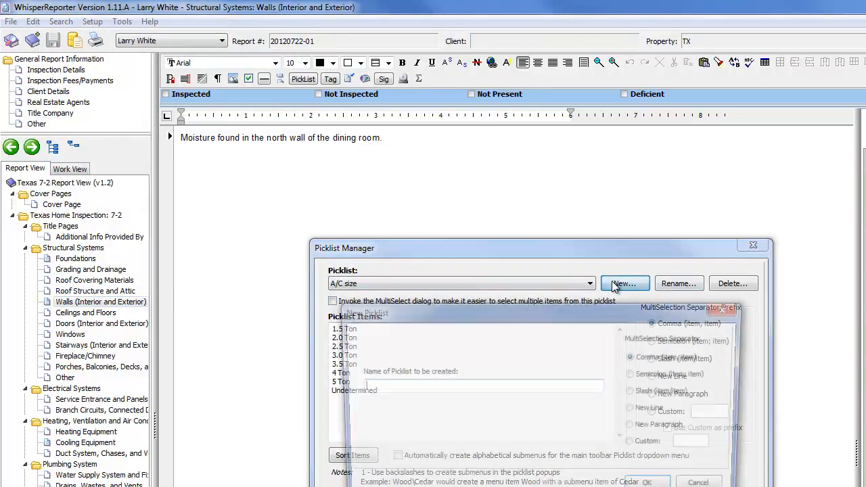
text(Direction)
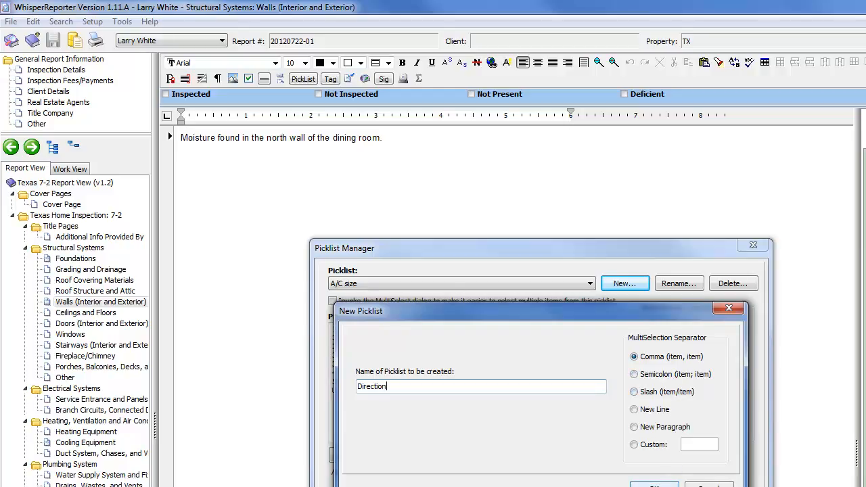
click(653, 484)
Step: Enter North, South and East on separate lines as items of the Direction picklist and close the Picklist Manager
click(533, 382)
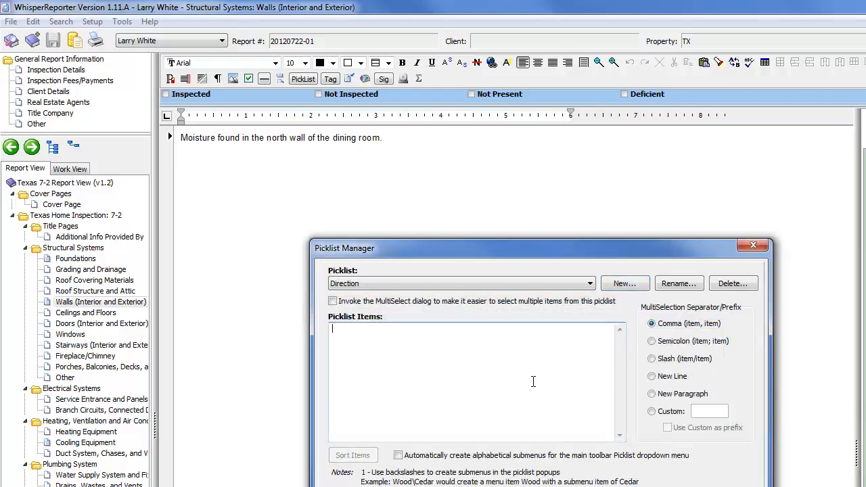
text(North )
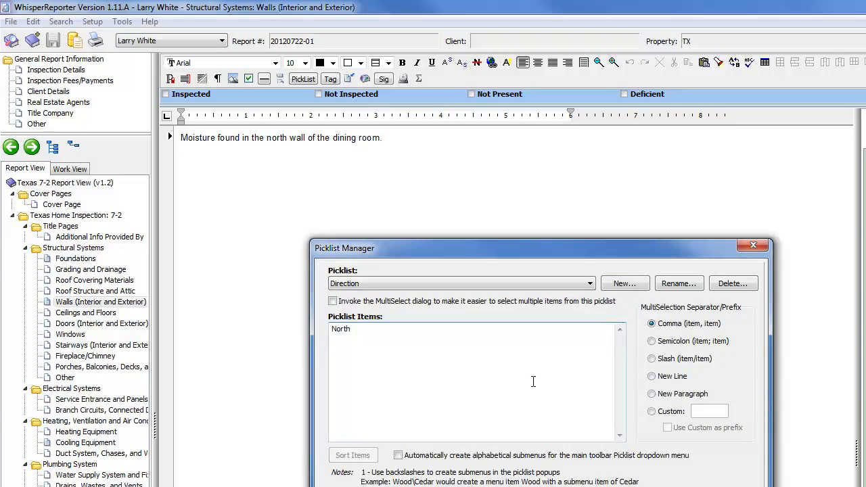
text(South )
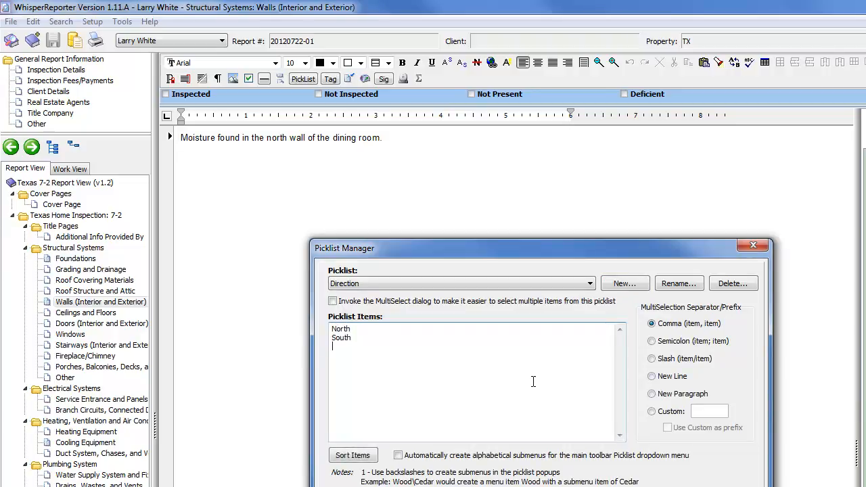
text(East)
key(Escape)
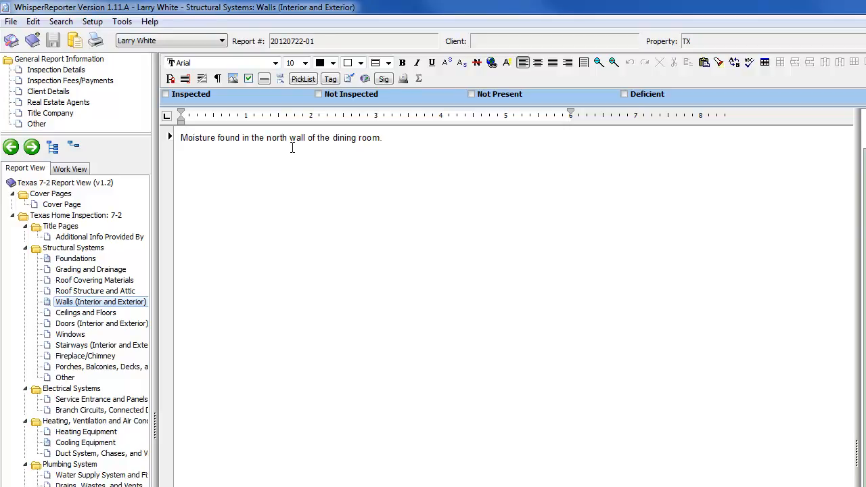
Step: Replace the word "north" in the dining room moisture comment with the Direction picklist and choose North as its value
double_click(266, 137)
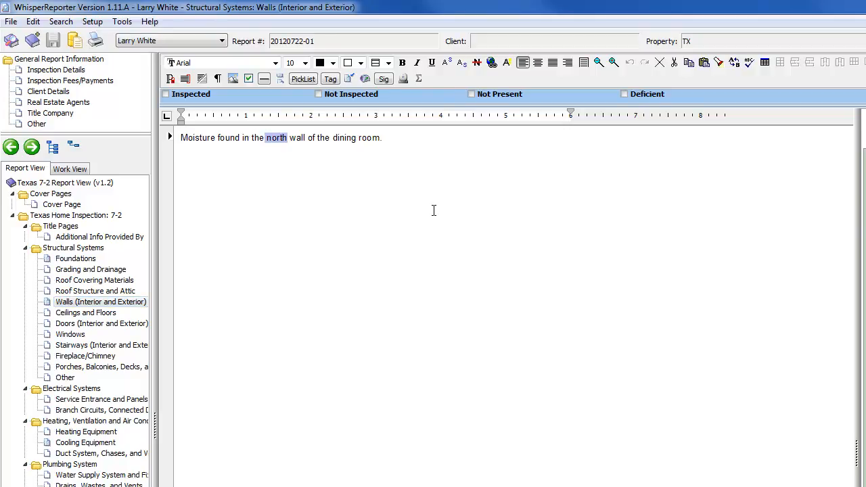
key(Delete)
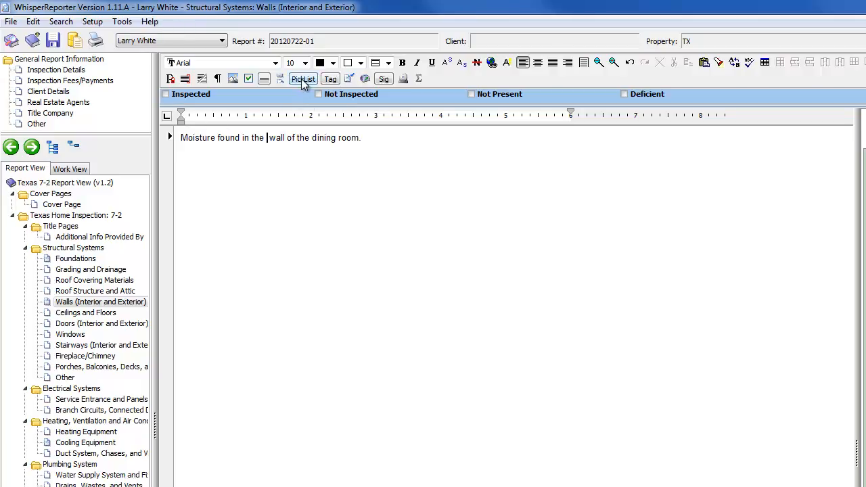
click(122, 23)
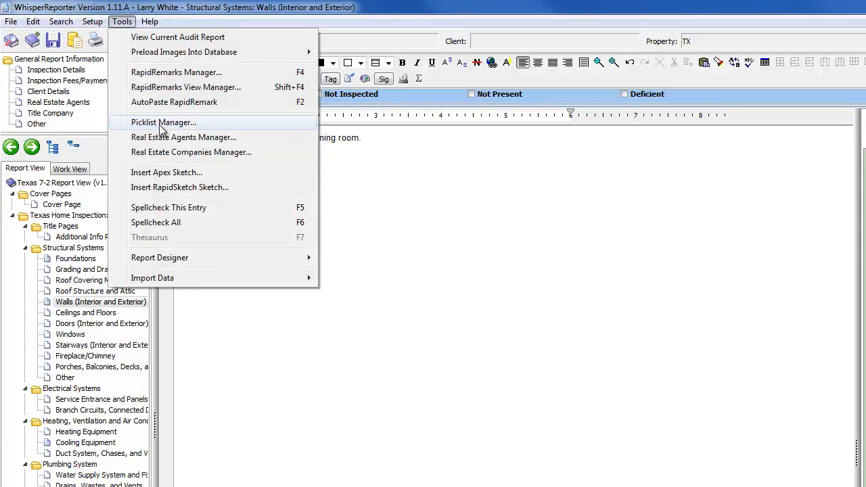
click(388, 6)
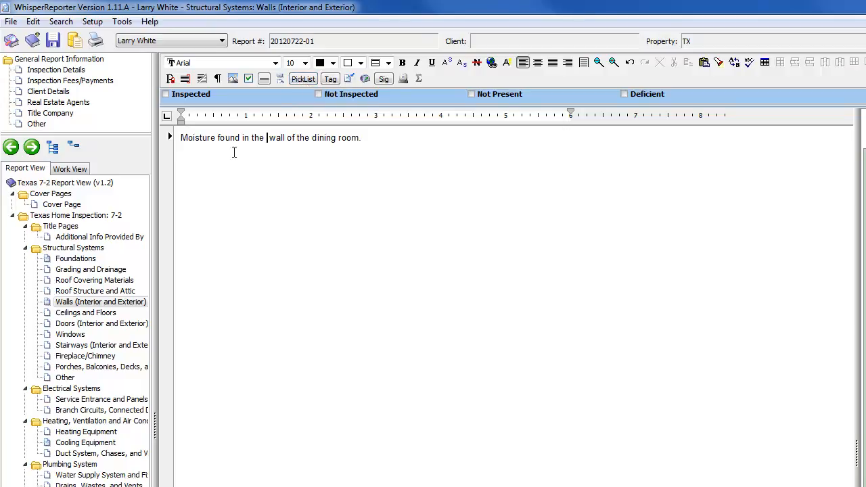
click(295, 79)
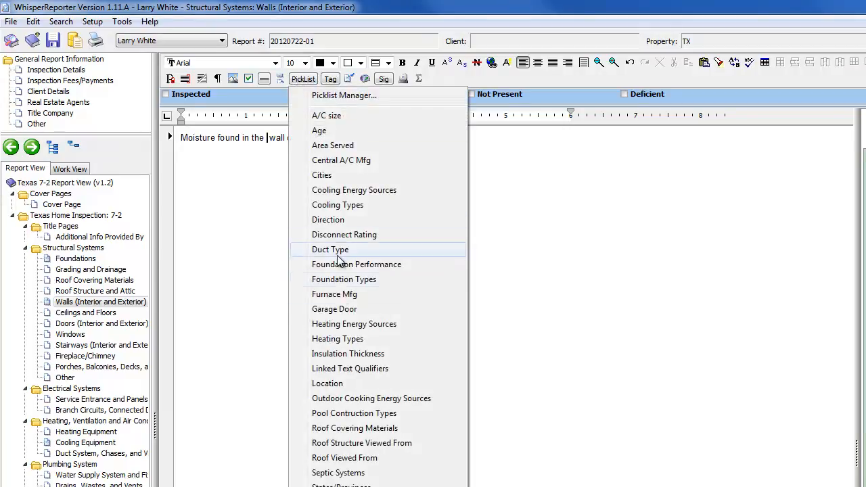
click(336, 219)
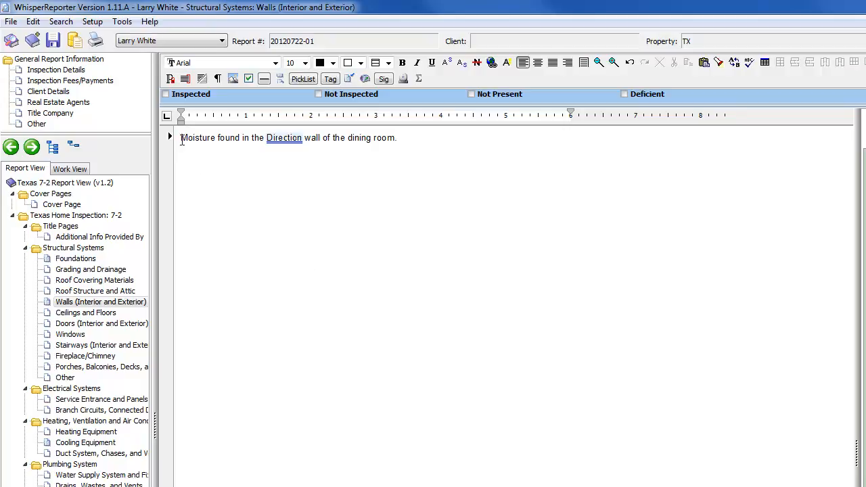
click(278, 138)
click(313, 183)
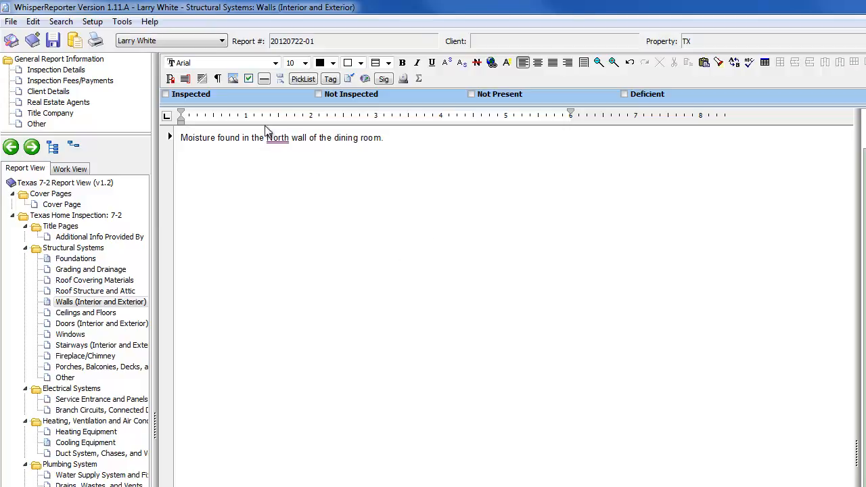
Step: Preview the printed report, check the Walls (Interior and Exterior) entry under Structural Systems, and close the preview without printing
click(96, 40)
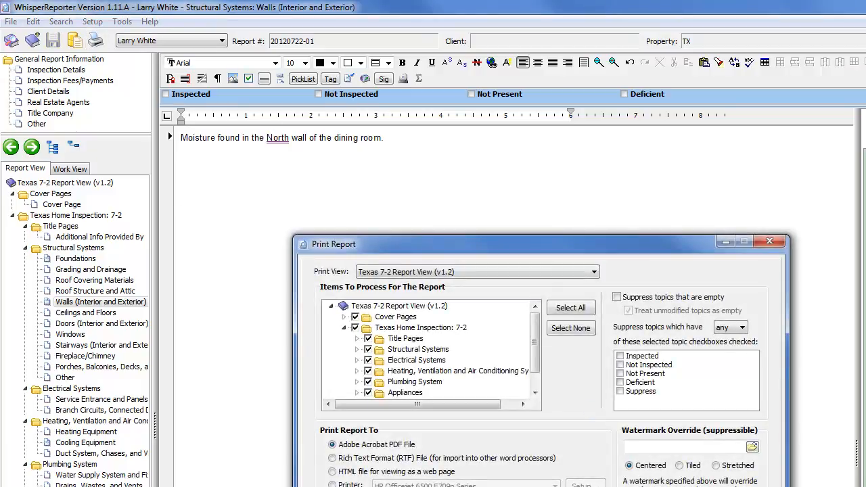
click(743, 252)
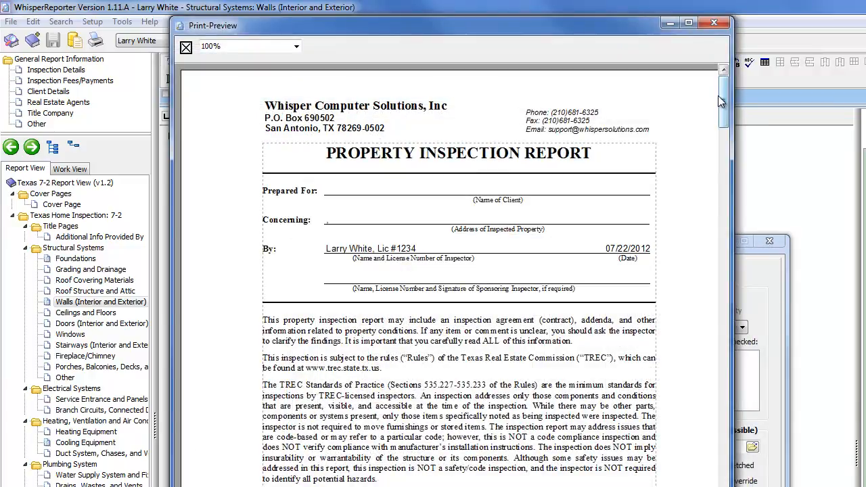
drag(725, 100, 735, 286)
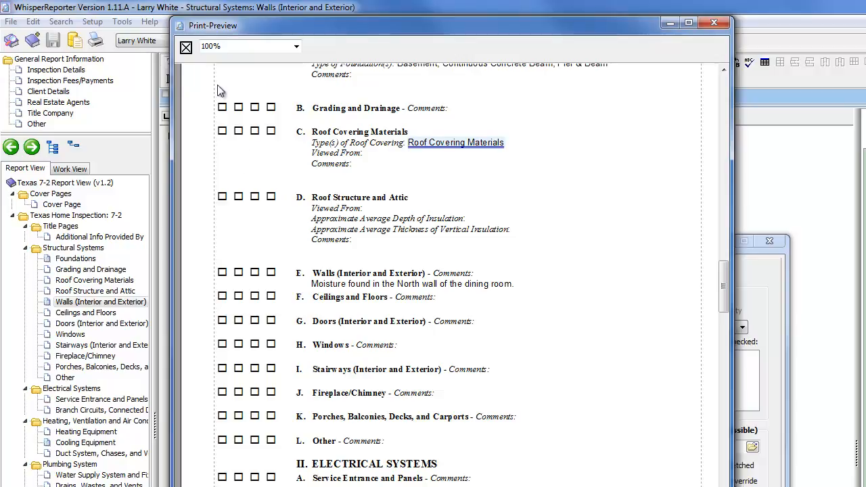
click(186, 48)
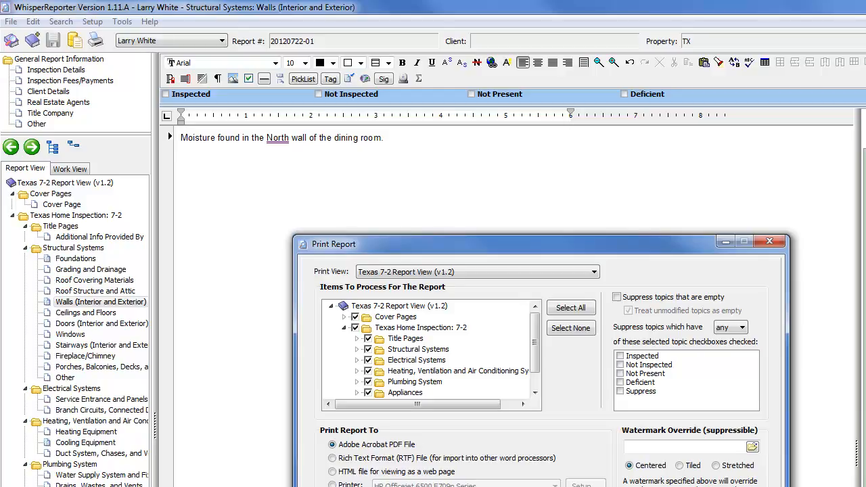
key(Escape)
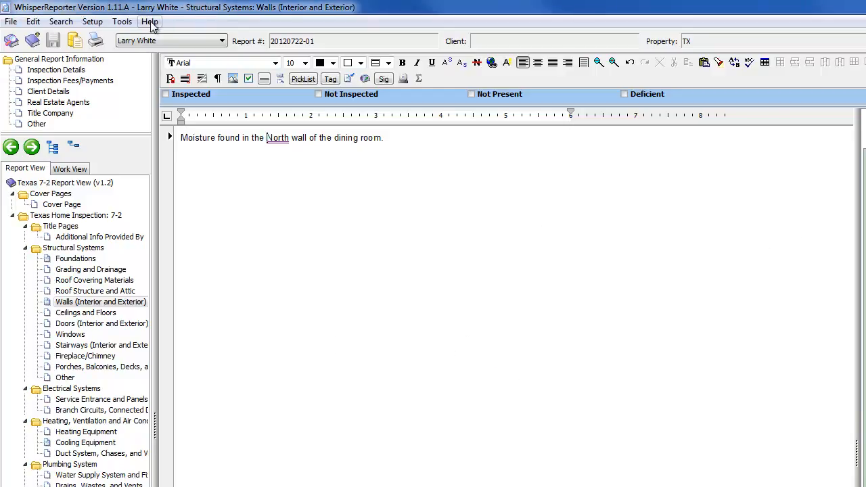
Step: Open the Picklist Manager and reposition it so its notes on submenus, RapidRemarks and comments can be read
click(122, 21)
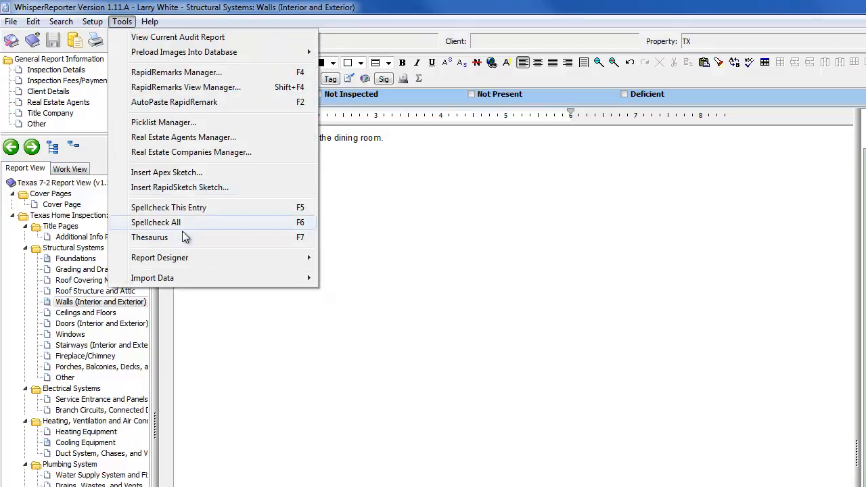
click(177, 124)
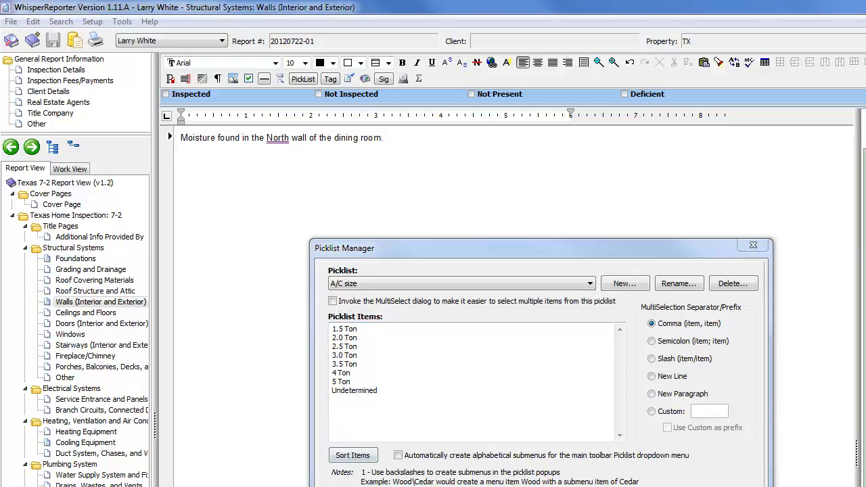
drag(494, 250, 429, 148)
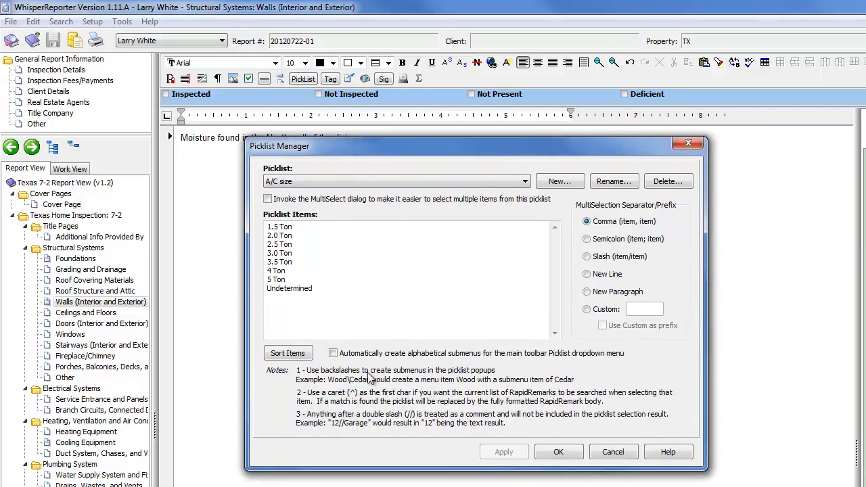